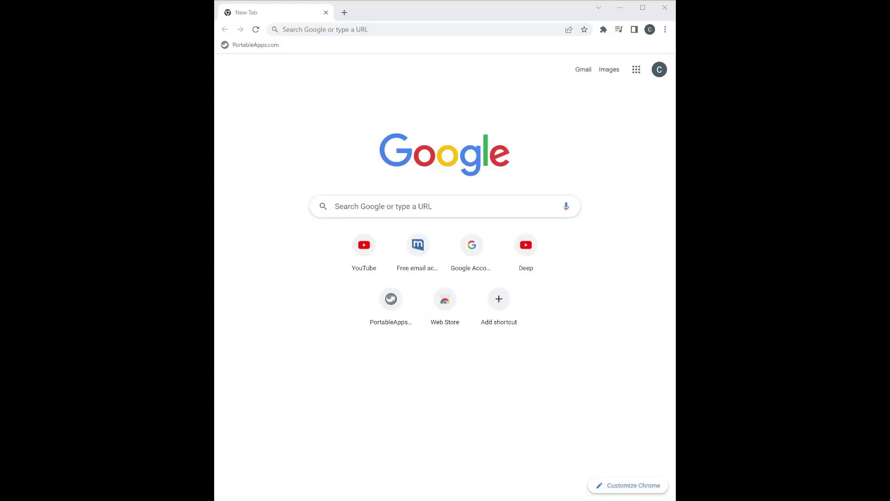
Load instagram.com in Chrome to reach the Instagram login page.
{"action": "left_click", "coordinate": [306, 26]}
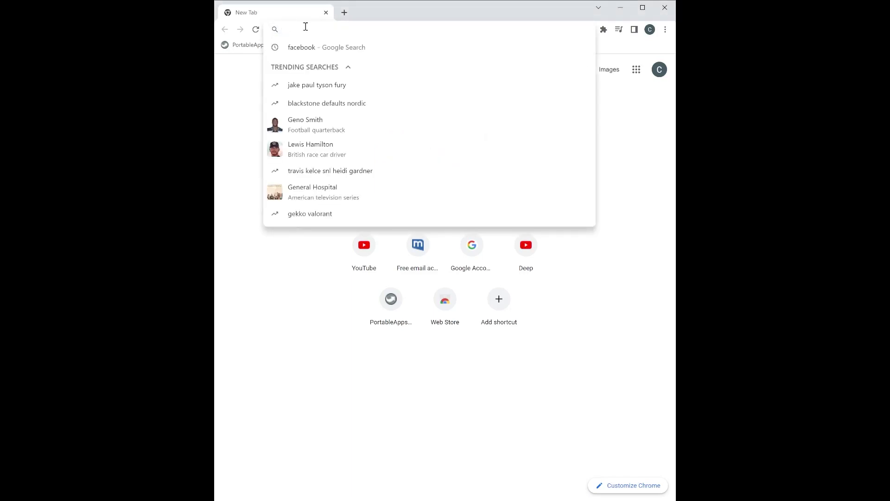
{"action": "type", "text": "instagram."}
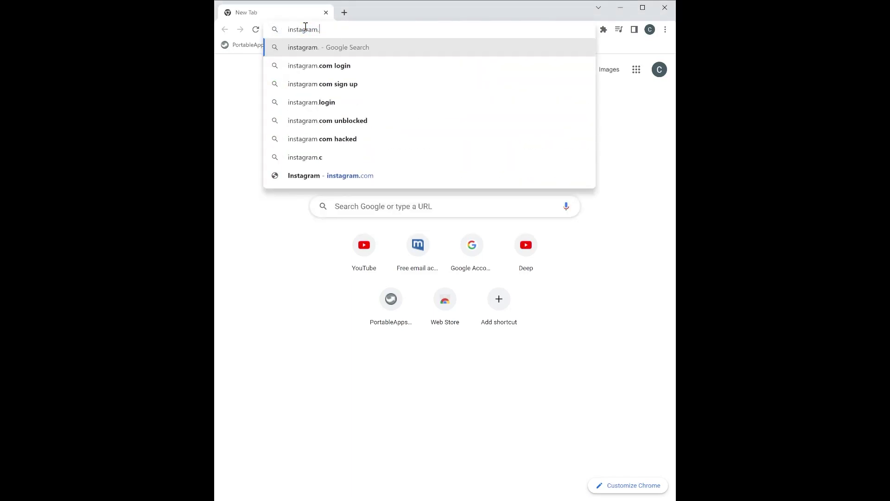
{"action": "type", "text": "com"}
{"action": "key", "text": "Return"}
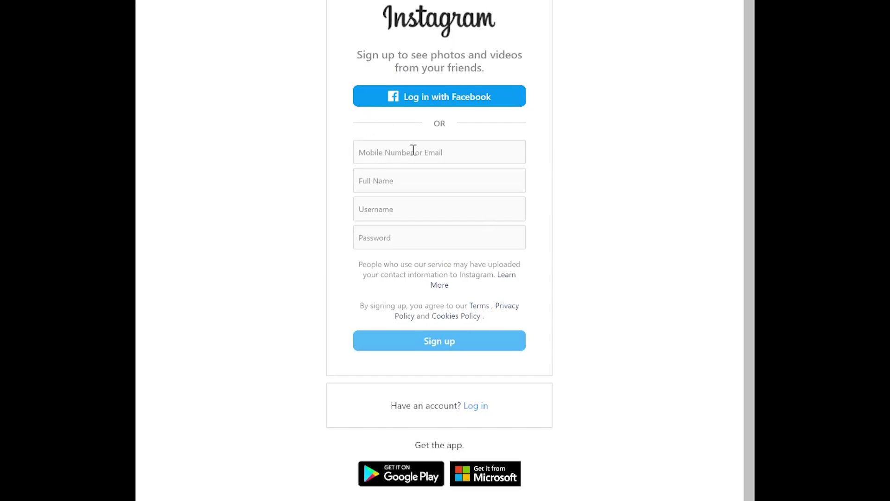
Open the sign-up form and enter the mobile number and full name.
{"action": "left_click", "coordinate": [401, 149]}
{"action": "left_click", "coordinate": [382, 153]}
{"action": "type", "text": "520"}
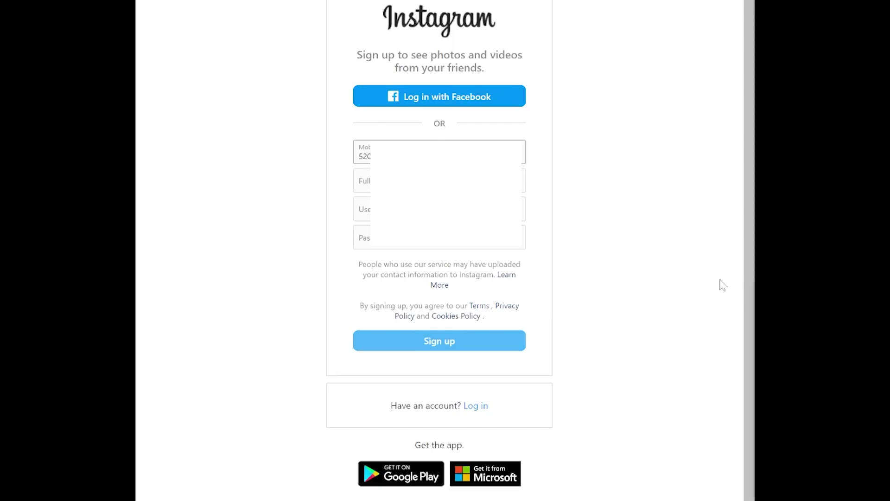
{"action": "key", "text": "Tab"}
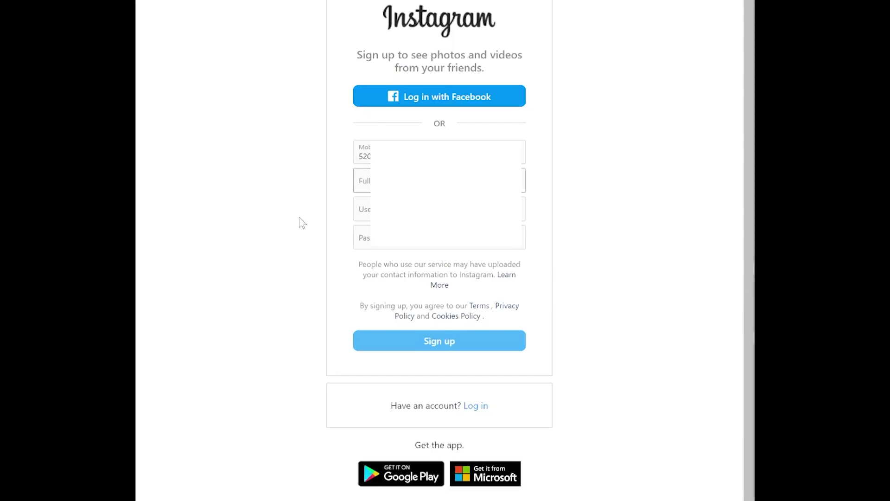
{"action": "type", "text": "Cal"}
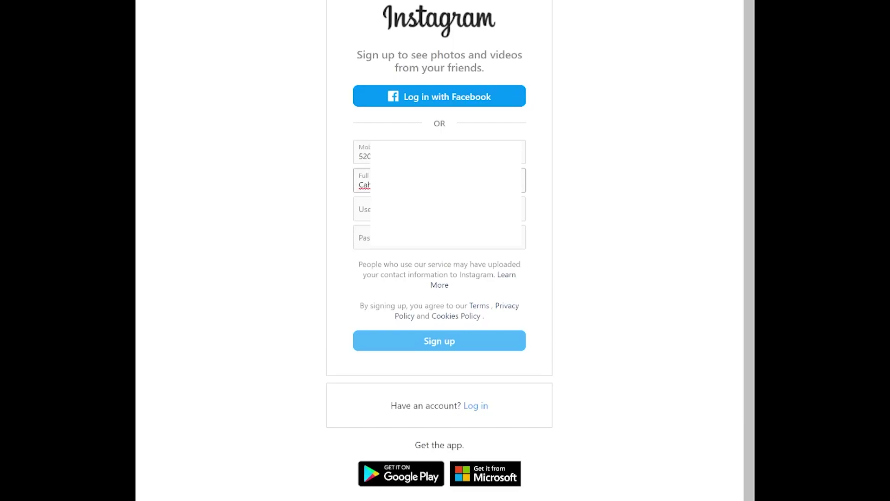
Fill in the new account's username and password.
{"action": "key", "text": "Tab"}
{"action": "left_click", "coordinate": [274, 202]}
{"action": "left_click", "coordinate": [441, 209]}
{"action": "left_click", "coordinate": [363, 238]}
{"action": "left_click", "coordinate": [364, 237]}
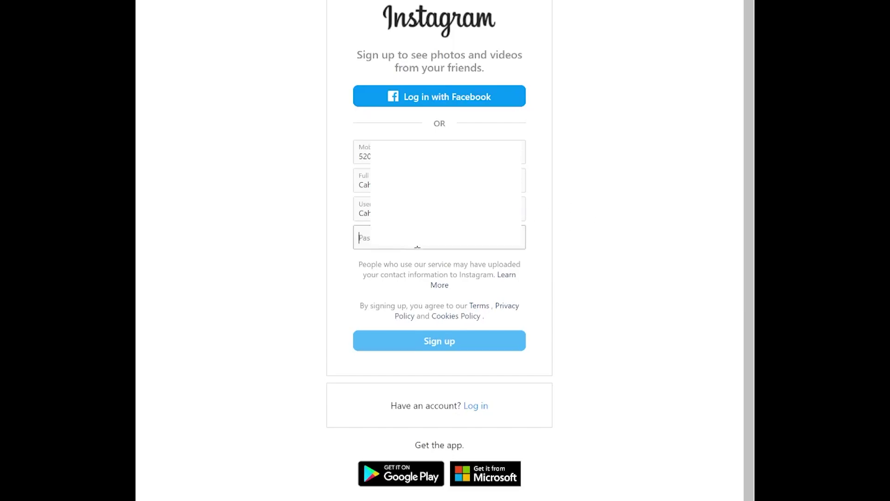
{"action": "type", "text": "••••"}
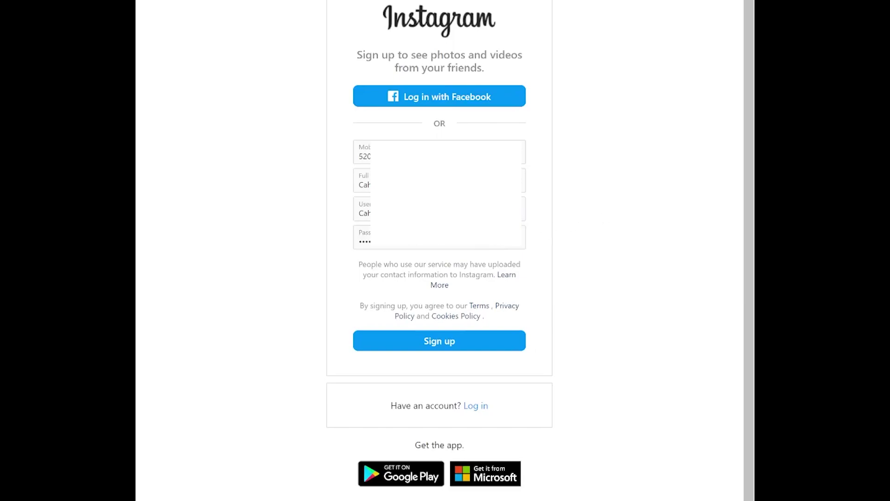
Reveal the password, review the entered details, and submit the sign-up form.
{"action": "left_click", "coordinate": [512, 237]}
{"action": "left_click_drag", "start_coordinate": [415, 242], "coordinate": [256, 246]}
{"action": "left_click_drag", "start_coordinate": [415, 185], "coordinate": [332, 187]}
{"action": "key", "text": "Tab"}
{"action": "key", "text": "shift+Tab"}
{"action": "key", "text": "shift+Tab"}
{"action": "left_click", "coordinate": [435, 345]}
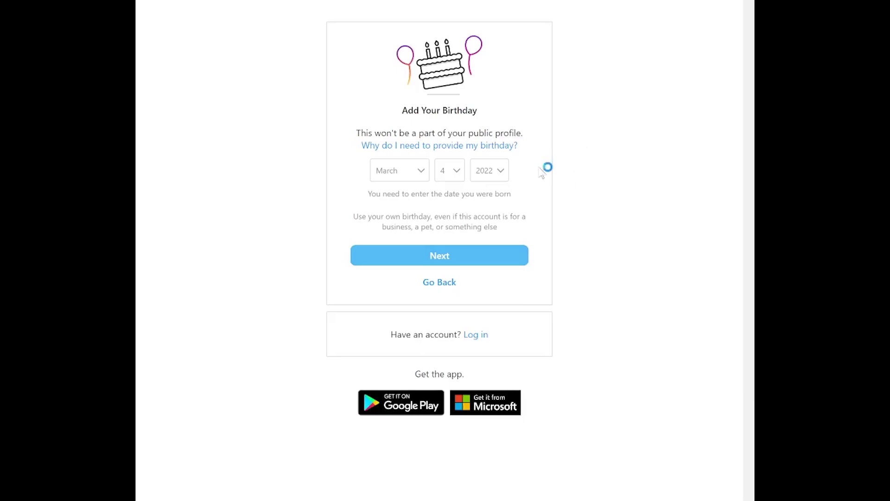
Set the birthday to January 2, 1980 and continue.
{"action": "left_click", "coordinate": [399, 170]}
{"action": "left_click", "coordinate": [402, 187]}
{"action": "key", "text": "2"}
{"action": "key", "text": "Tab"}
{"action": "type", "text": "1980"}
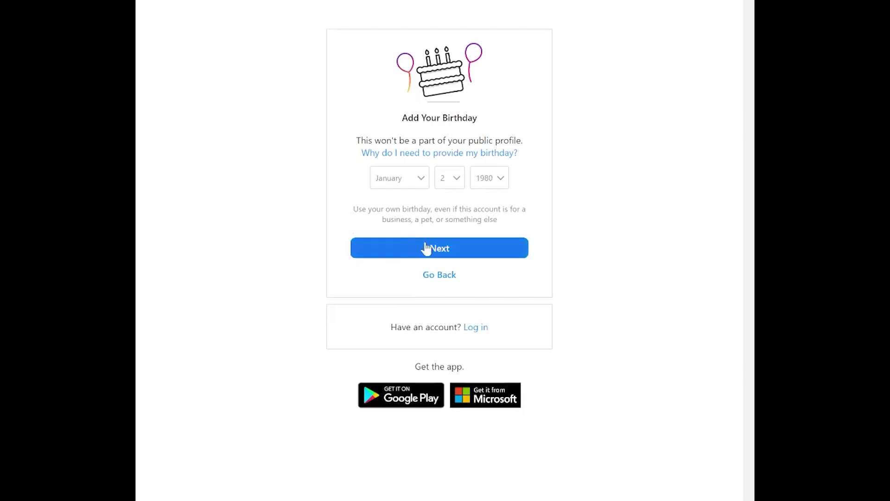
{"action": "left_click", "coordinate": [380, 257]}
Resubmit the birthday, then enter and confirm the 6-digit code texted to the phone.
{"action": "left_click", "coordinate": [353, 241]}
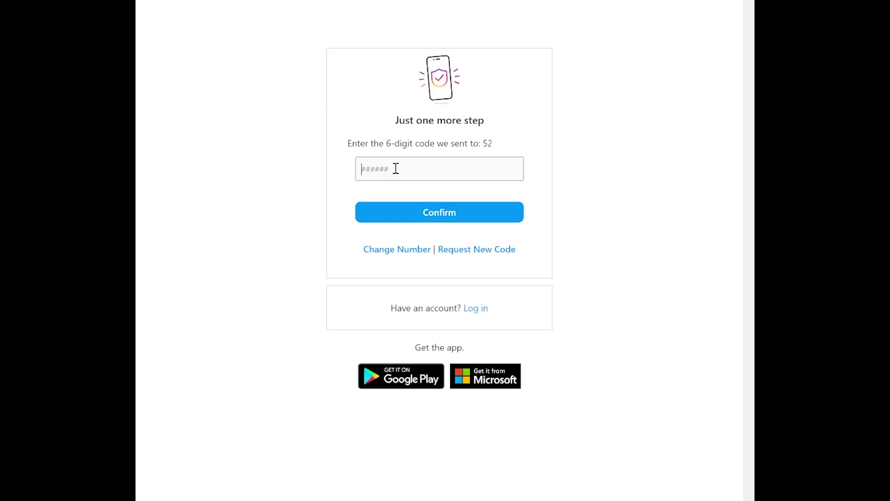
{"action": "left_click", "coordinate": [421, 217]}
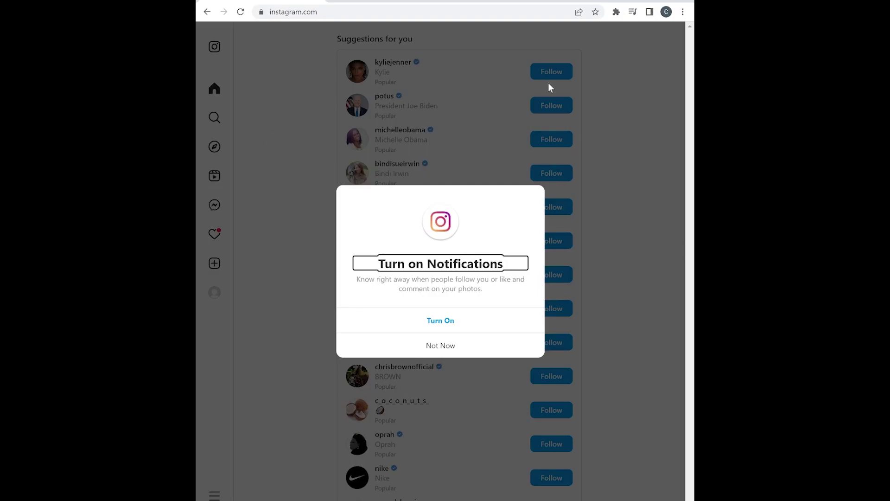
Decline notifications, then follow natgeo, nasa and nike from the suggestions.
{"action": "left_click", "coordinate": [439, 347]}
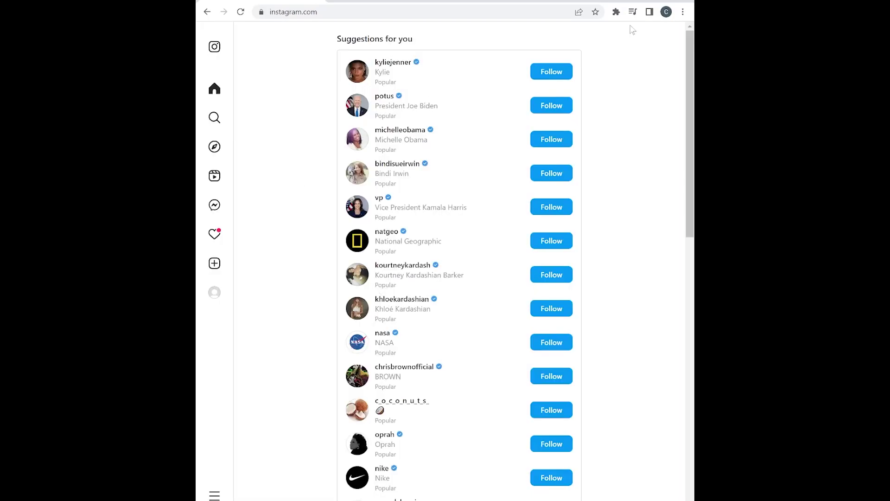
{"action": "scroll", "coordinate": [603, 93], "scroll_direction": "down", "scroll_amount": 2}
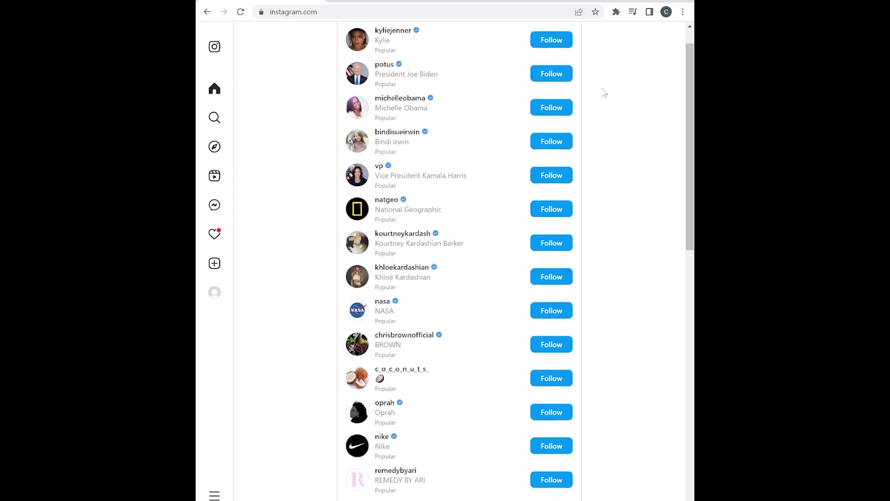
{"action": "left_click", "coordinate": [554, 136]}
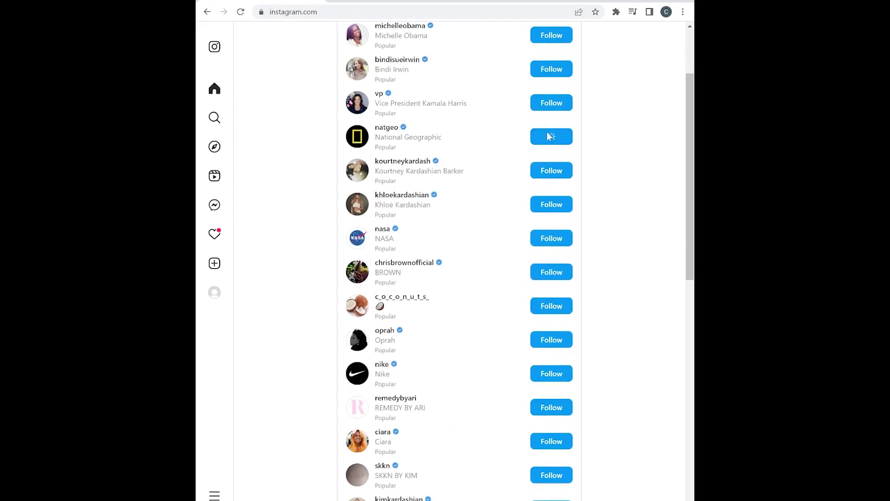
{"action": "scroll", "coordinate": [391, 157], "scroll_direction": "down", "scroll_amount": 1}
{"action": "left_click", "coordinate": [543, 185]}
{"action": "scroll", "coordinate": [543, 185], "scroll_direction": "down", "scroll_amount": 2}
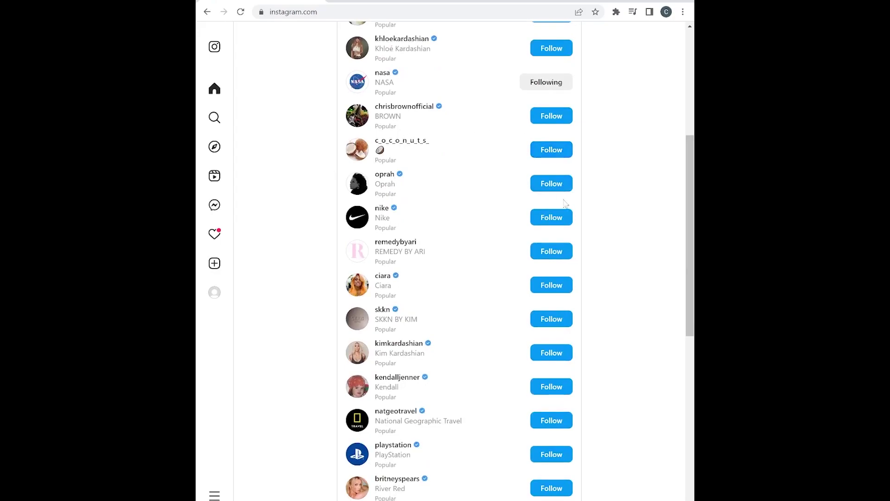
{"action": "left_click", "coordinate": [559, 217]}
Follow natgeotravel and playstation, then click Get Started to reach the home feed.
{"action": "scroll", "coordinate": [297, 165], "scroll_direction": "down", "scroll_amount": 5}
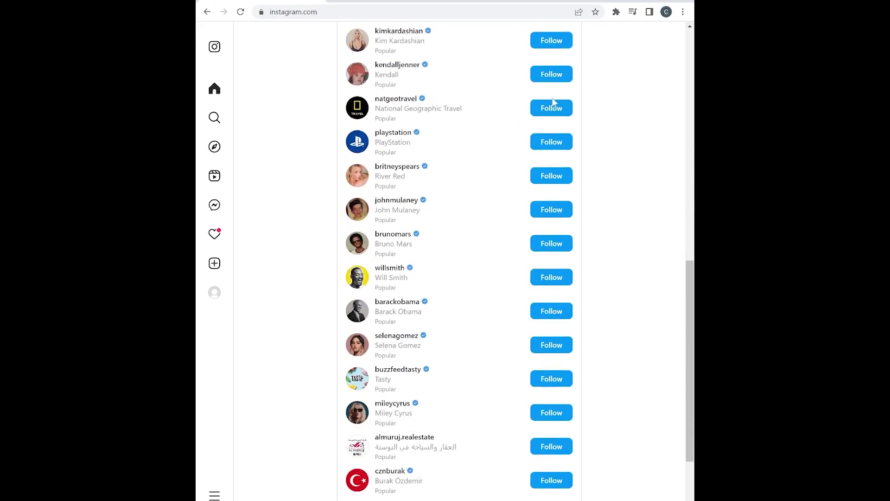
{"action": "left_click", "coordinate": [553, 105]}
{"action": "left_click", "coordinate": [548, 147]}
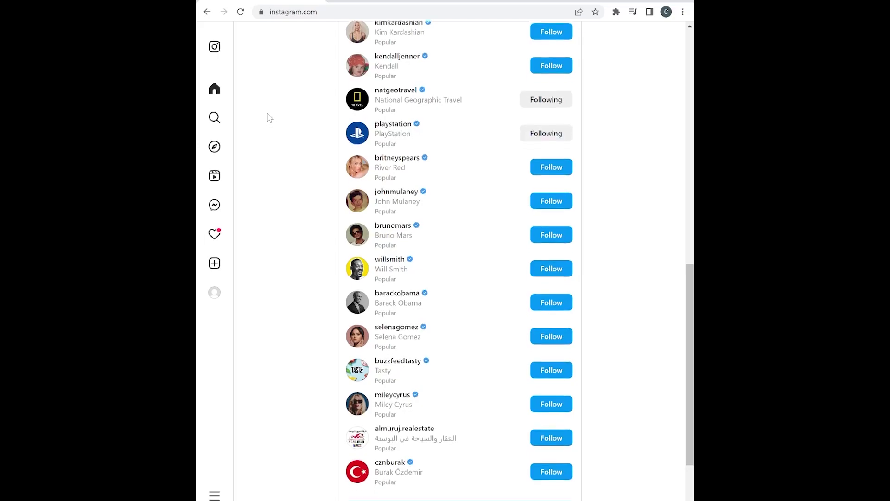
{"action": "scroll", "coordinate": [285, 115], "scroll_direction": "down", "scroll_amount": 3}
{"action": "left_click", "coordinate": [487, 396]}
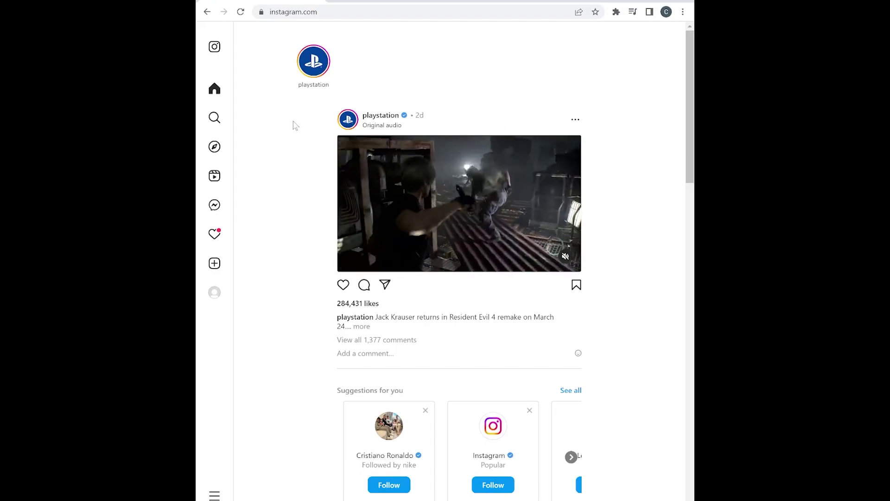
{"action": "scroll", "coordinate": [297, 157], "scroll_direction": "down", "scroll_amount": 5}
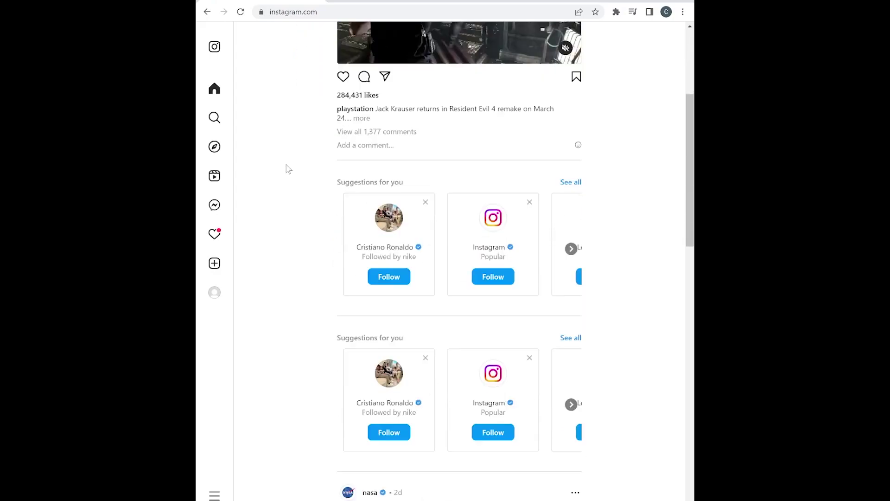
{"action": "scroll", "coordinate": [290, 167], "scroll_direction": "up", "scroll_amount": 5}
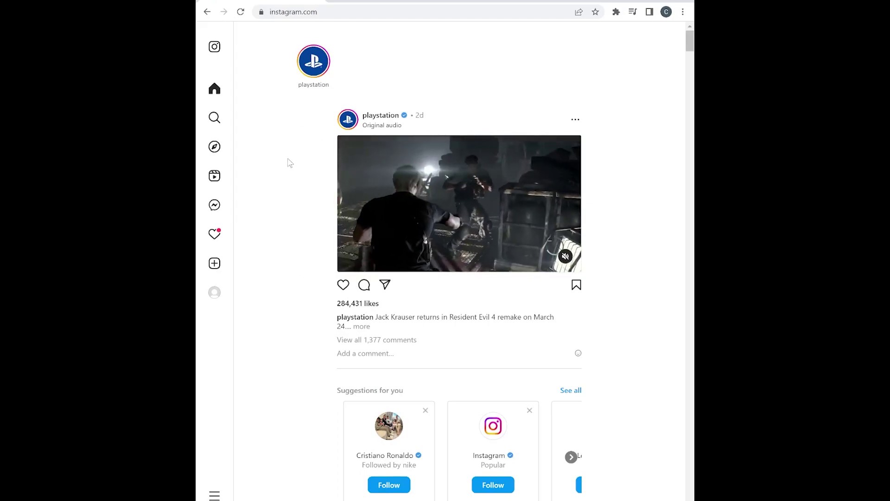
{"action": "scroll", "coordinate": [289, 165], "scroll_direction": "down", "scroll_amount": 1}
{"action": "scroll", "coordinate": [289, 164], "scroll_direction": "up", "scroll_amount": 1}
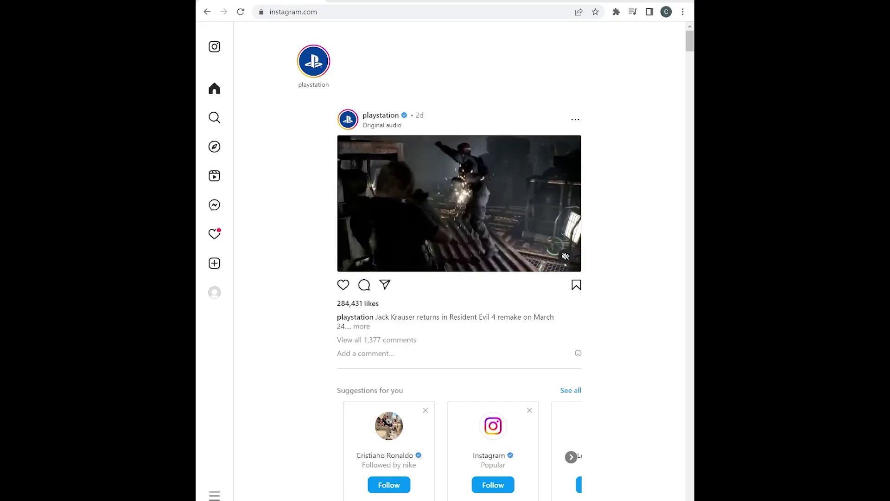
Reload the Home feed and scroll past nasa's post down to natgeo's tiger photo.
{"action": "left_click", "coordinate": [214, 88]}
{"action": "scroll", "coordinate": [266, 108], "scroll_direction": "down", "scroll_amount": 12}
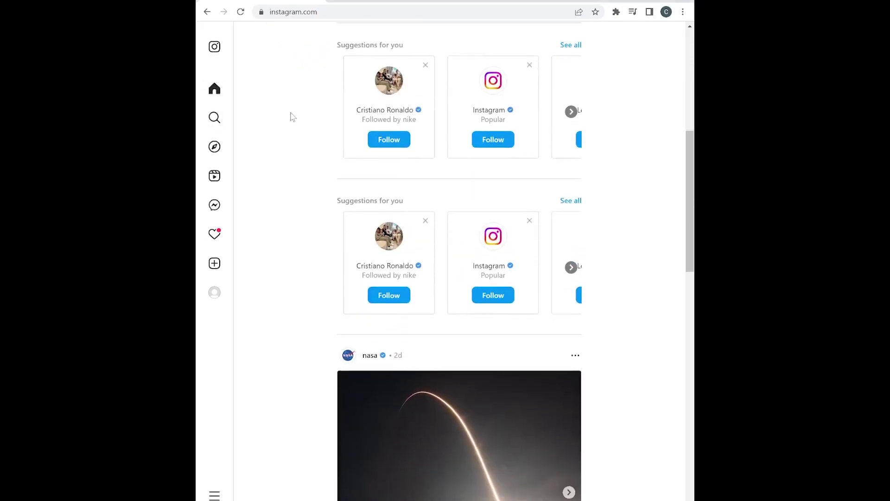
{"action": "scroll", "coordinate": [287, 121], "scroll_direction": "up", "scroll_amount": 2}
{"action": "scroll", "coordinate": [288, 116], "scroll_direction": "down", "scroll_amount": 18}
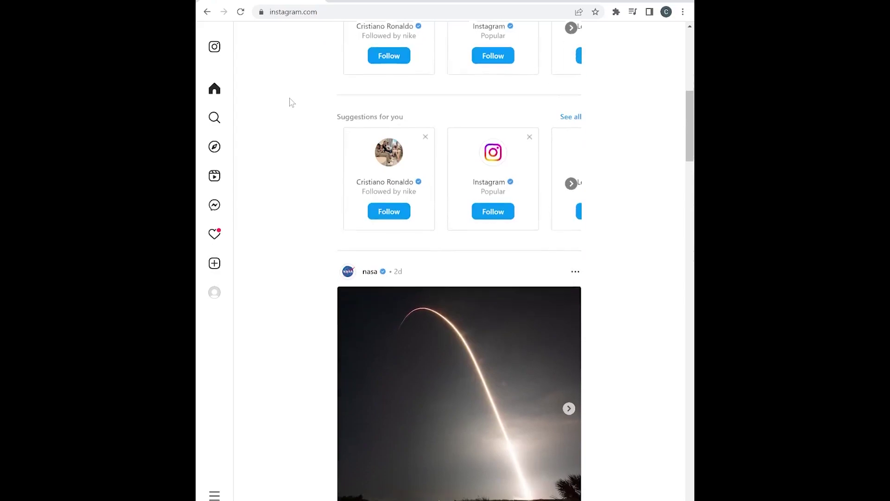
{"action": "scroll", "coordinate": [291, 102], "scroll_direction": "down", "scroll_amount": 20}
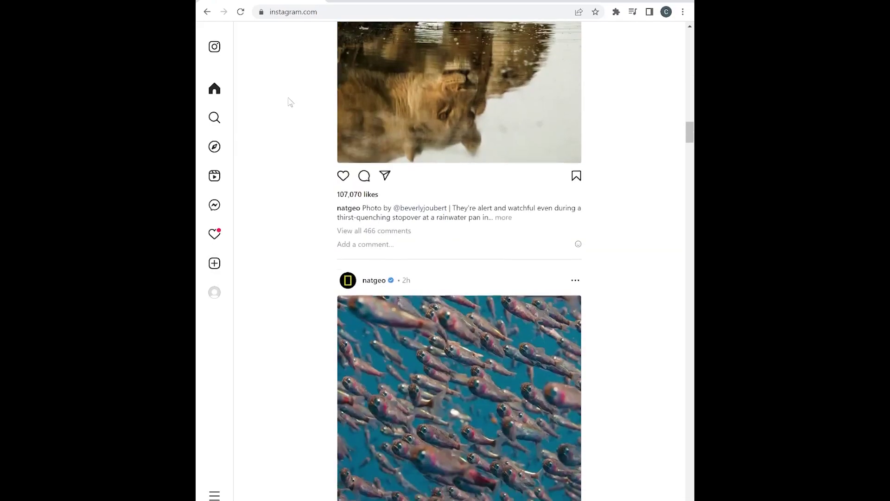
{"action": "scroll", "coordinate": [289, 100], "scroll_direction": "down", "scroll_amount": 18}
{"action": "middle_click", "coordinate": [288, 98]}
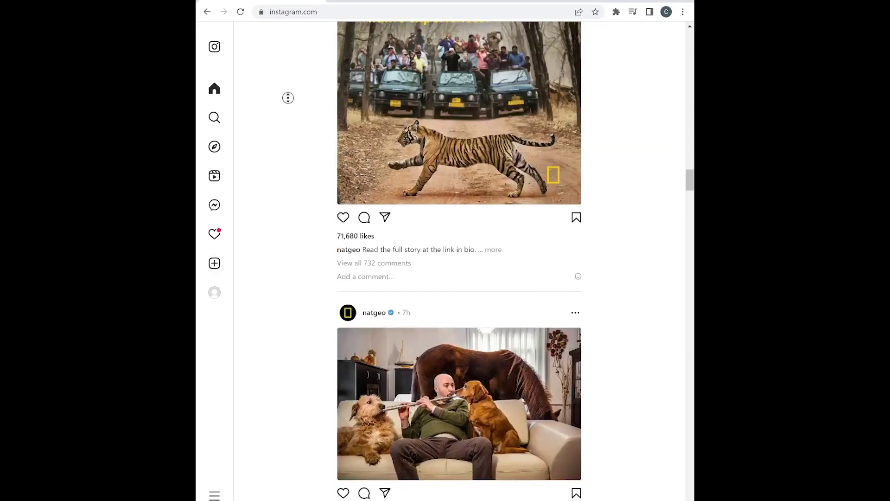
{"action": "left_click", "coordinate": [279, 112]}
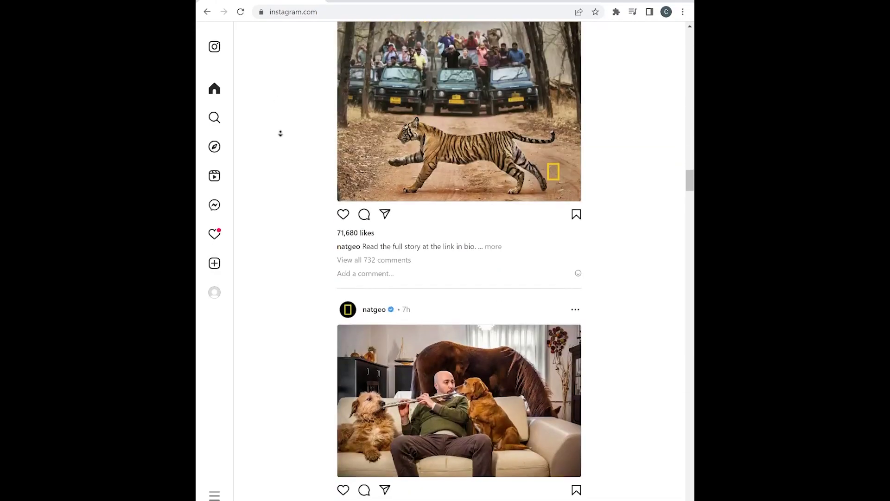
{"action": "middle_click", "coordinate": [281, 212]}
{"action": "left_click", "coordinate": [281, 212]}
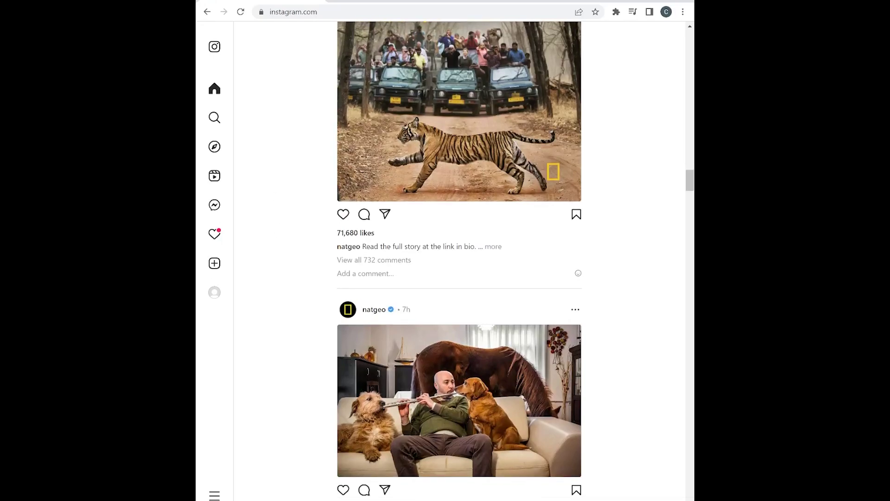